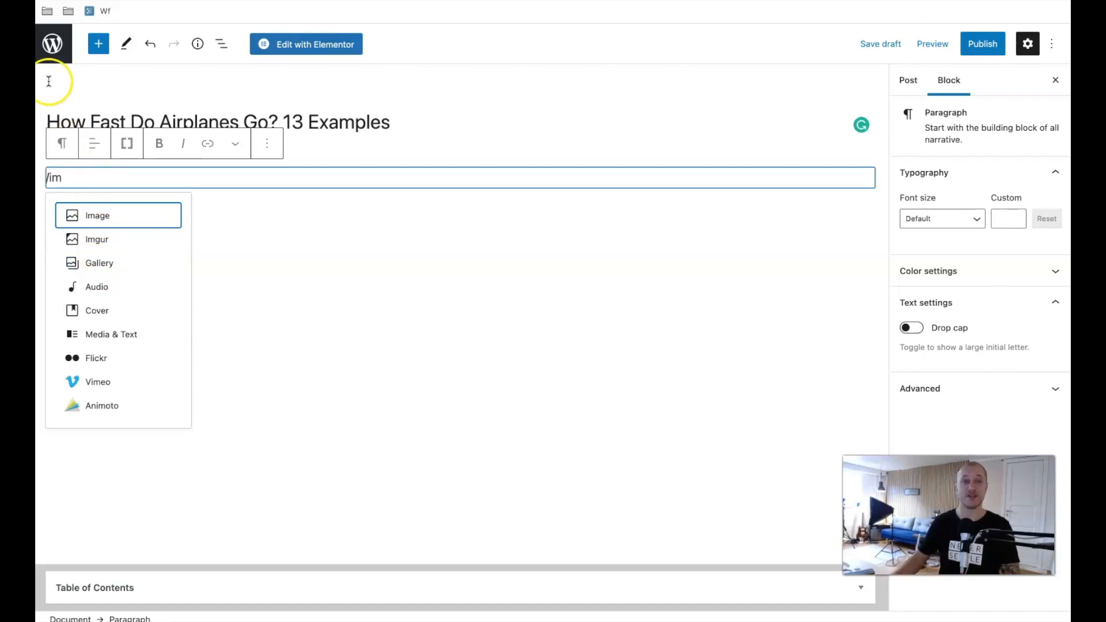
Replace the unfinished "/im" text in the paragraph with a level-2 heading reading "H2 headline"
{"action": "key", "text": "BackSpace"}
{"action": "key", "text": "BackSpace"}
{"action": "key", "text": "BackSpace"}
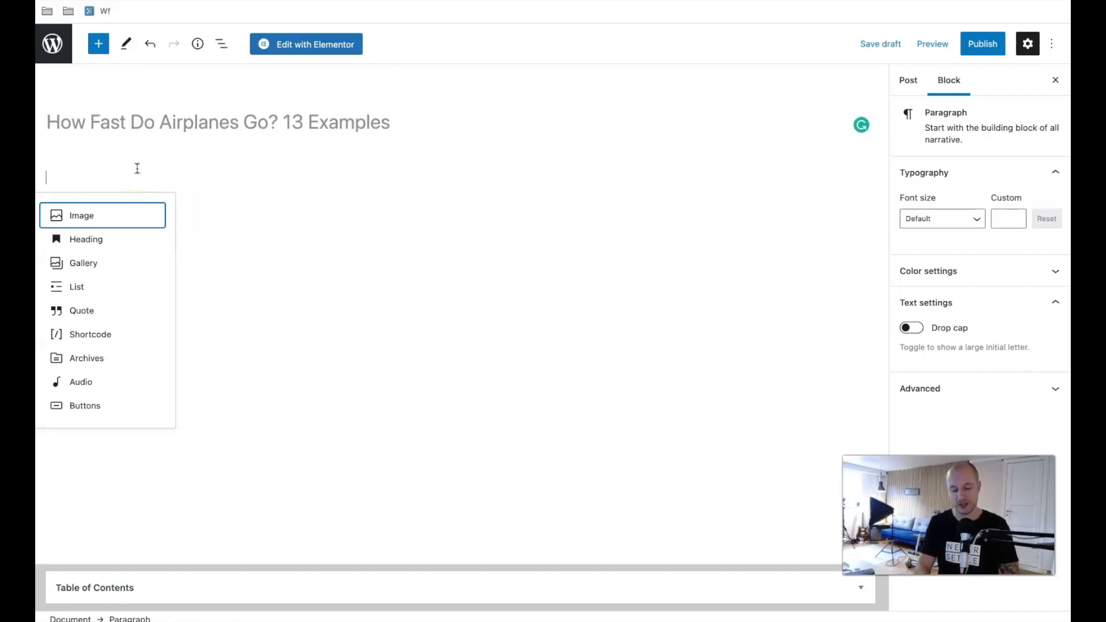
{"action": "type", "text": "##"}
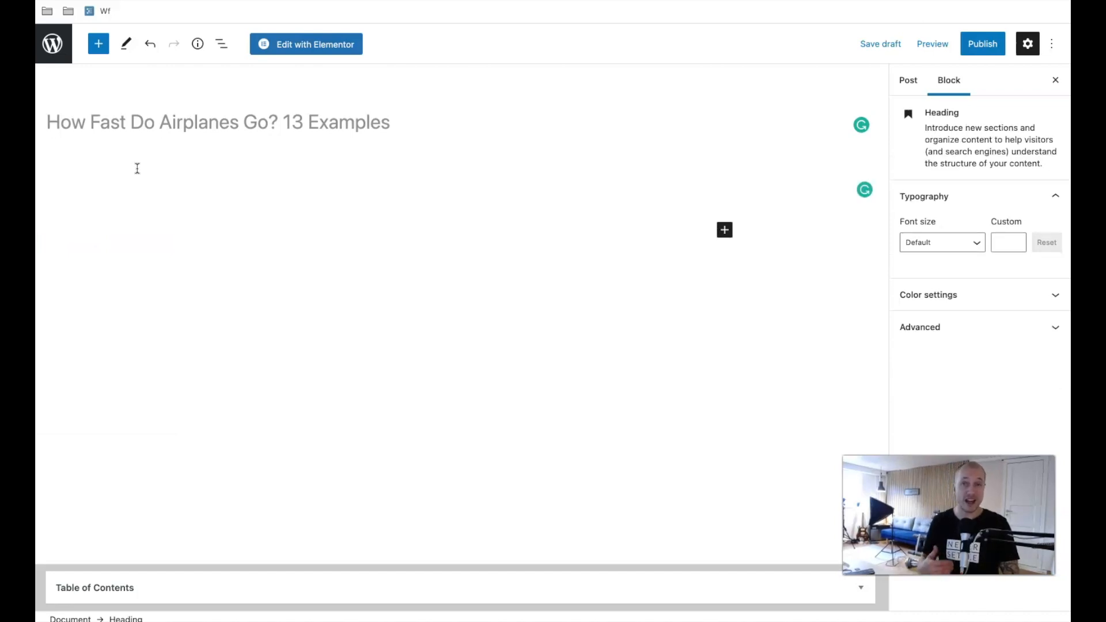
{"action": "type", "text": " H2 headline"}
{"action": "key", "text": "Return"}
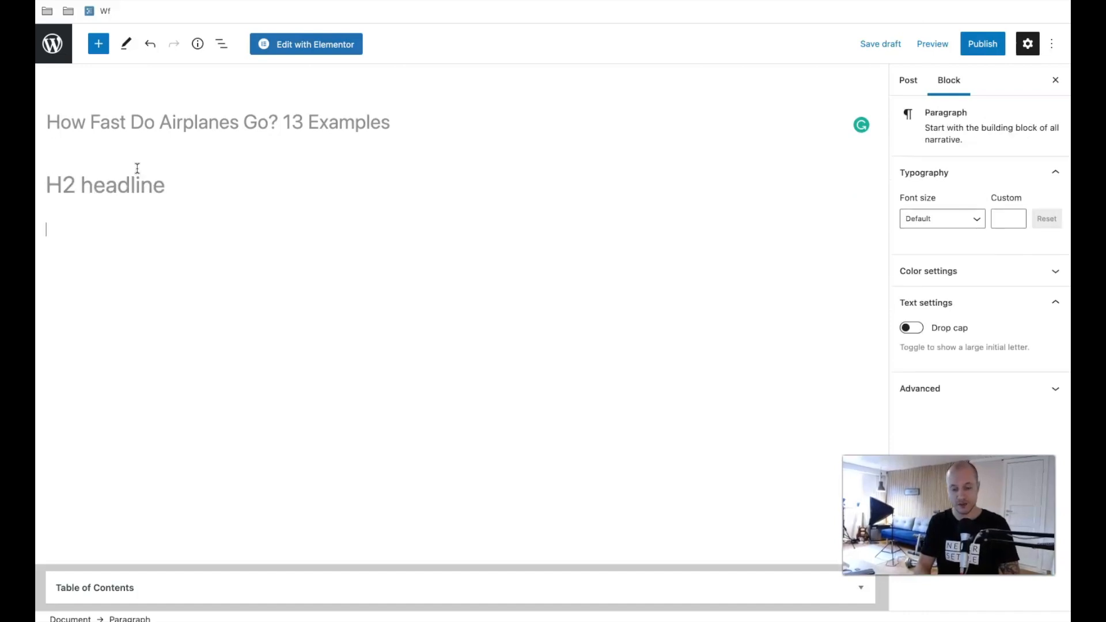
Add a level-3 heading reading "H3 headline" below the H2 headline
{"action": "type", "text": "###"}
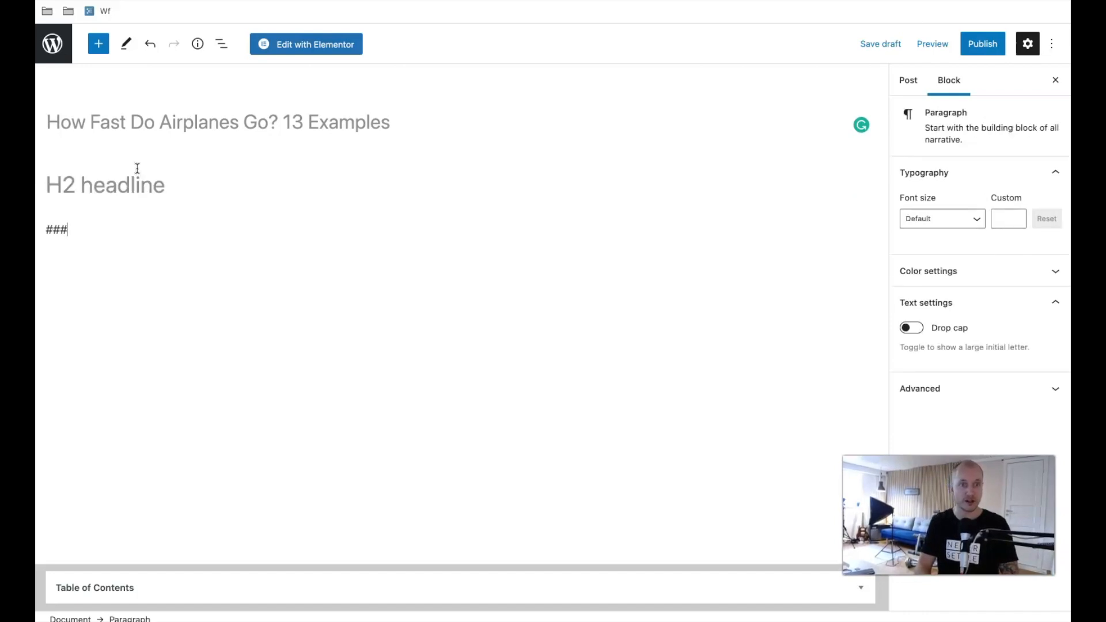
{"action": "key", "text": "space"}
{"action": "type", "text": "H"}
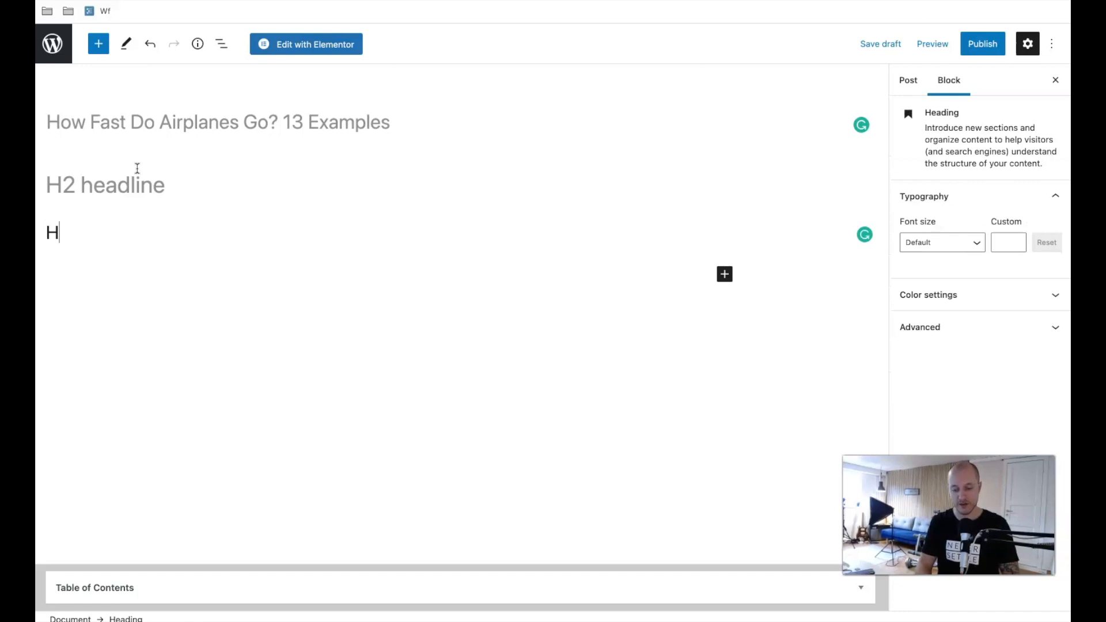
{"action": "type", "text": "3 headline"}
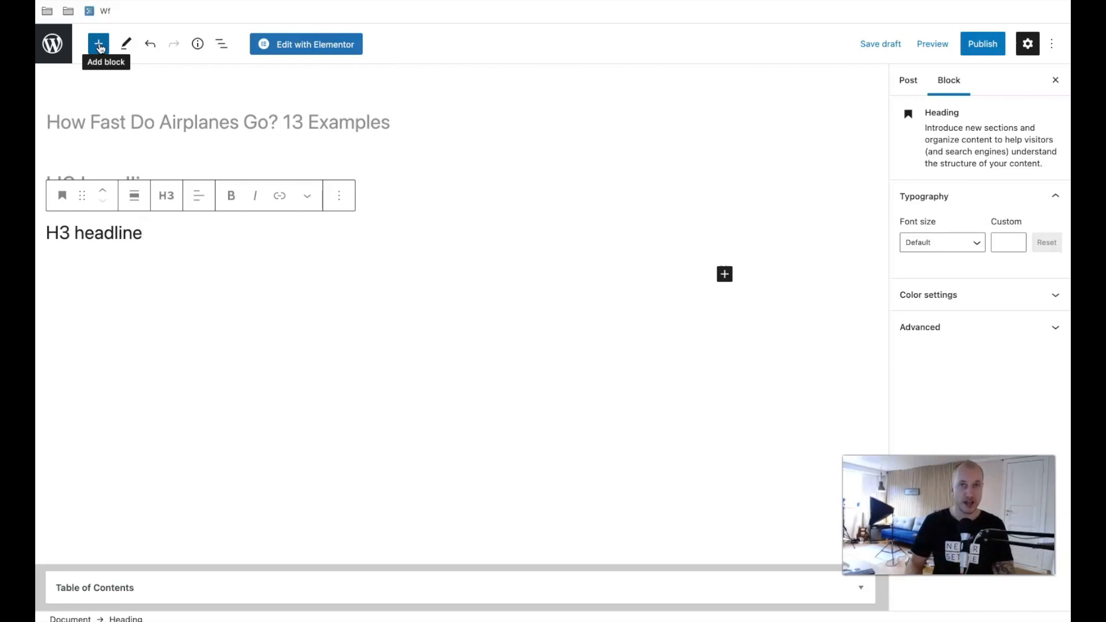
Insert a table with two columns and two rows below the H3 headline
{"action": "key", "text": "Return"}
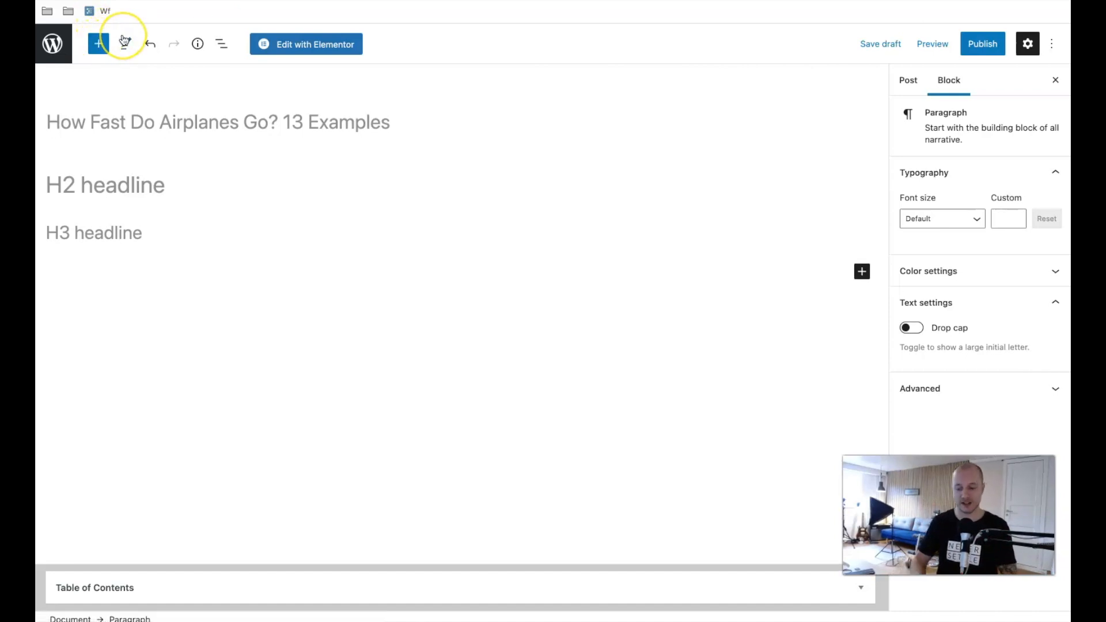
{"action": "type", "text": "/tab"}
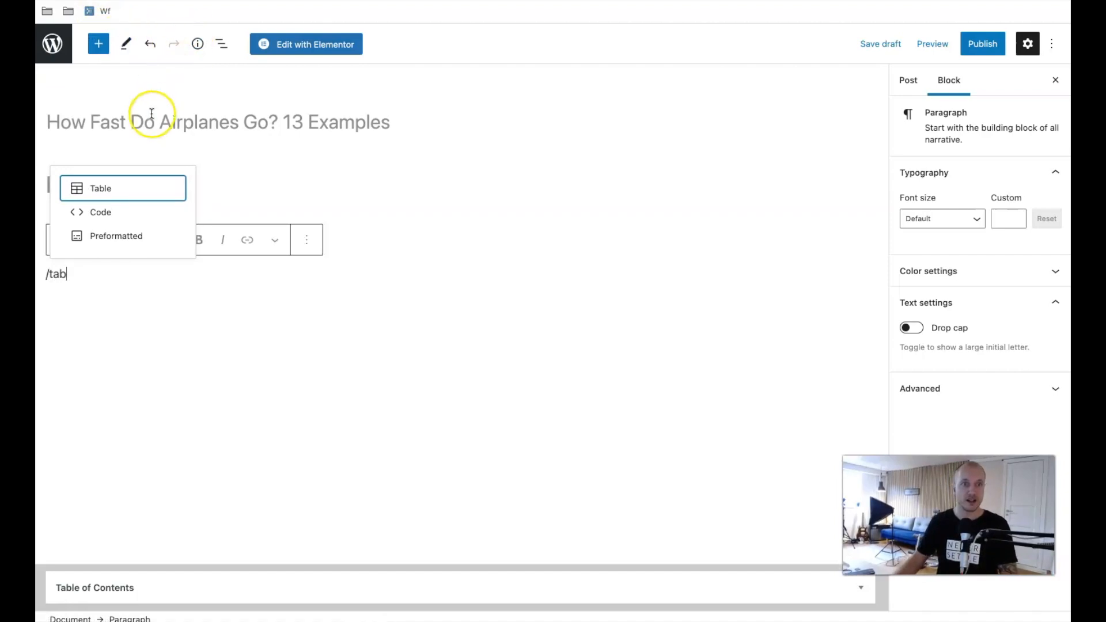
{"action": "left_click", "coordinate": [101, 188]}
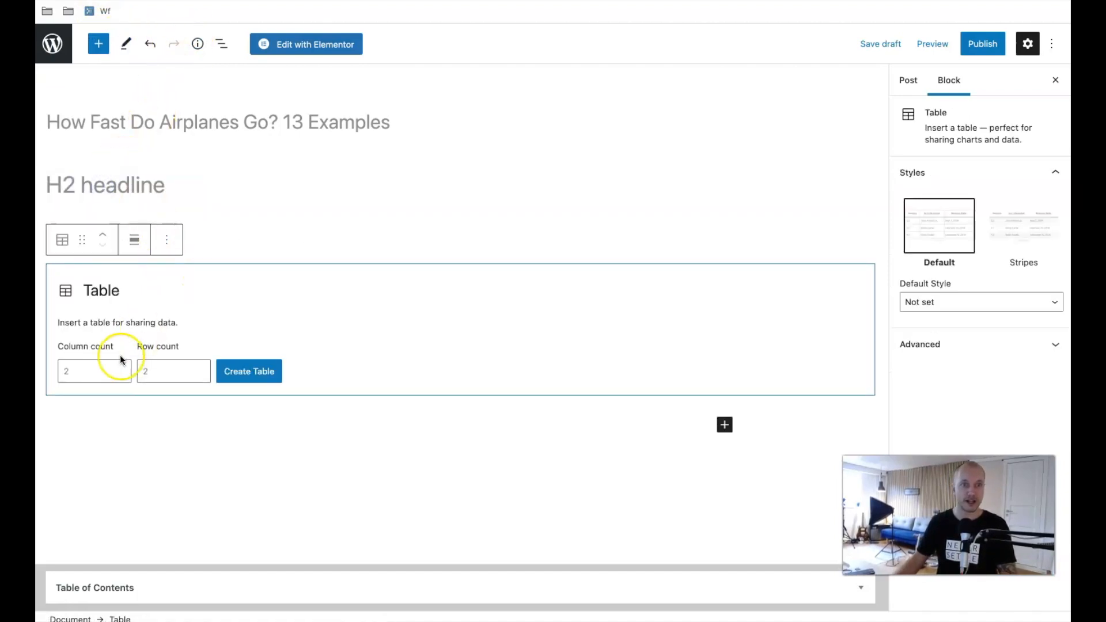
{"action": "left_click", "coordinate": [248, 371]}
Fill the table's first row with "Data" and "headline", and both cells of the second row with "bla bla"
{"action": "left_click", "coordinate": [240, 275]}
{"action": "type", "text": "Data"}
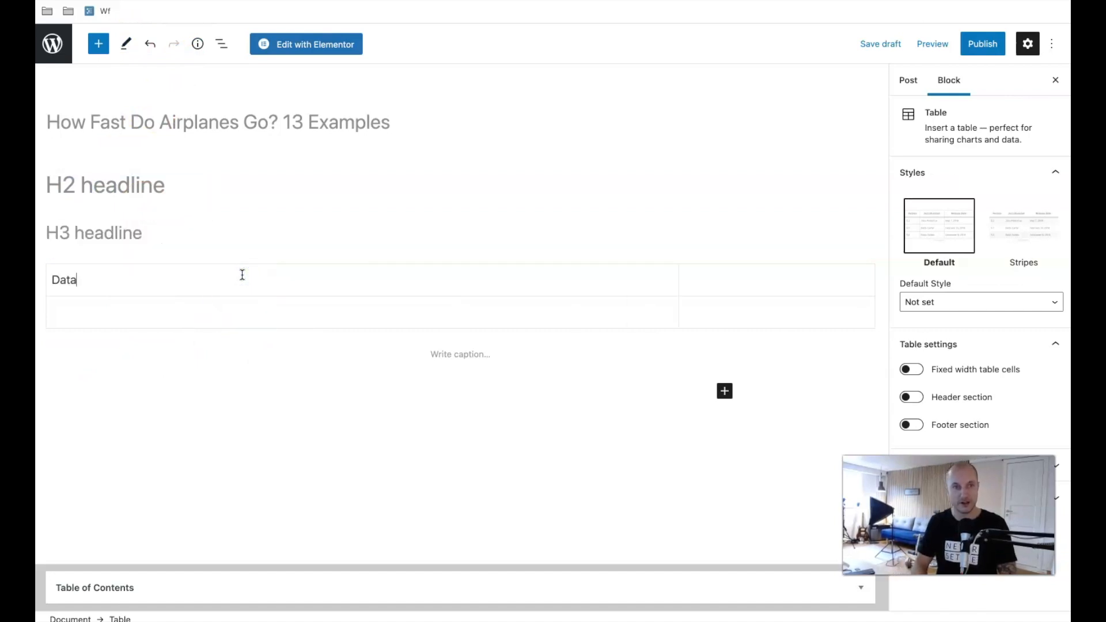
{"action": "left_click", "coordinate": [715, 274]}
{"action": "type", "text": "headline"}
{"action": "left_click", "coordinate": [381, 326]}
{"action": "left_click", "coordinate": [196, 315]}
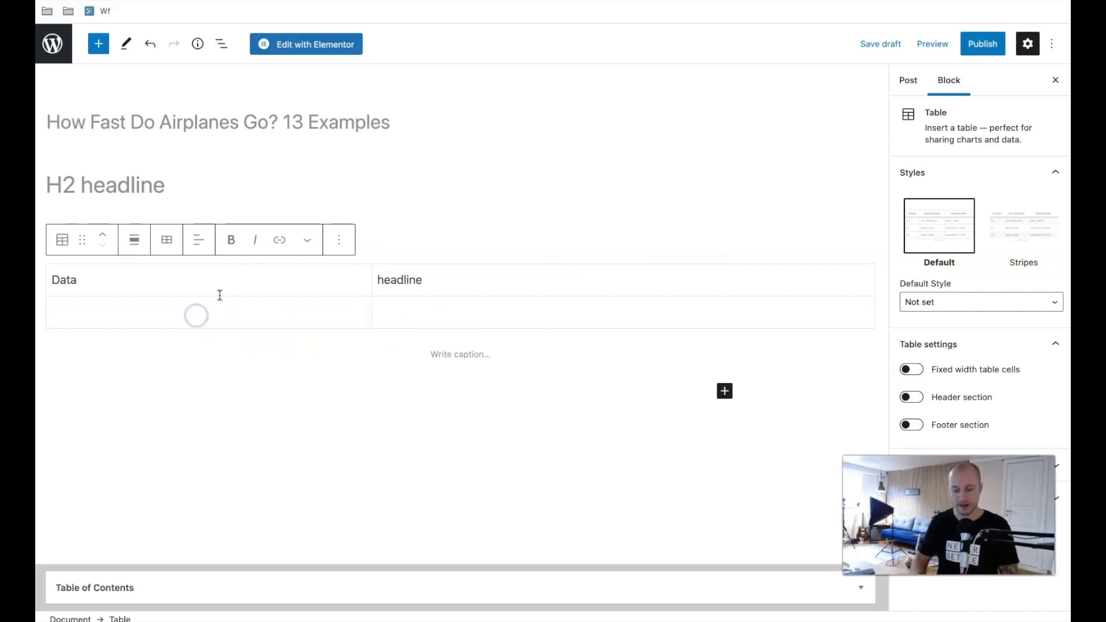
{"action": "type", "text": "bla bla"}
{"action": "left_click", "coordinate": [447, 309]}
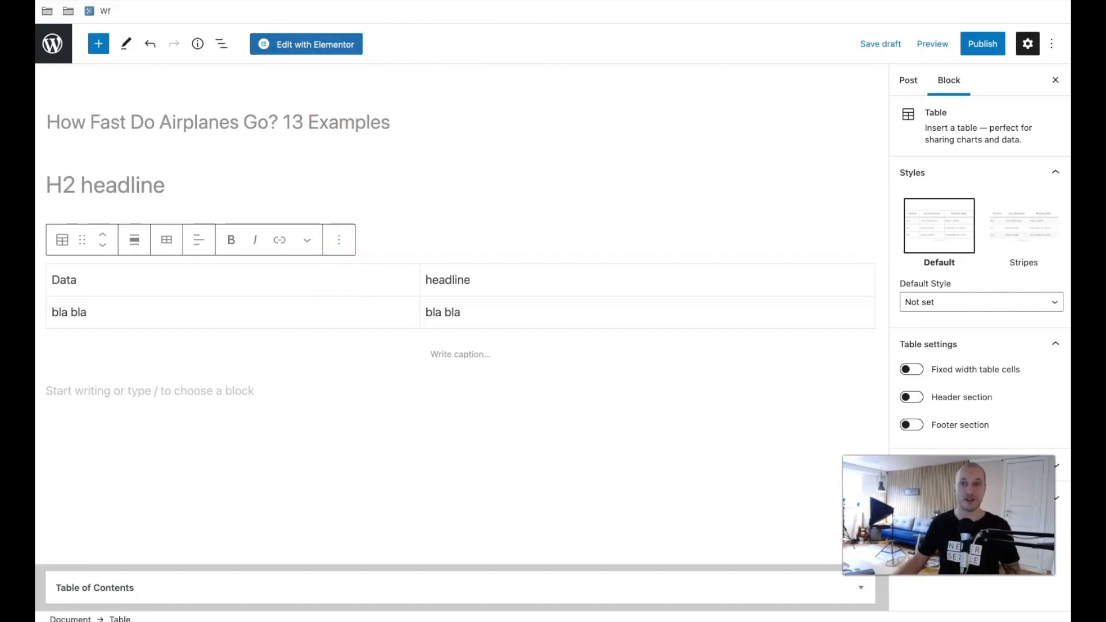
Save the table as a reusable block
{"action": "left_click", "coordinate": [1052, 44]}
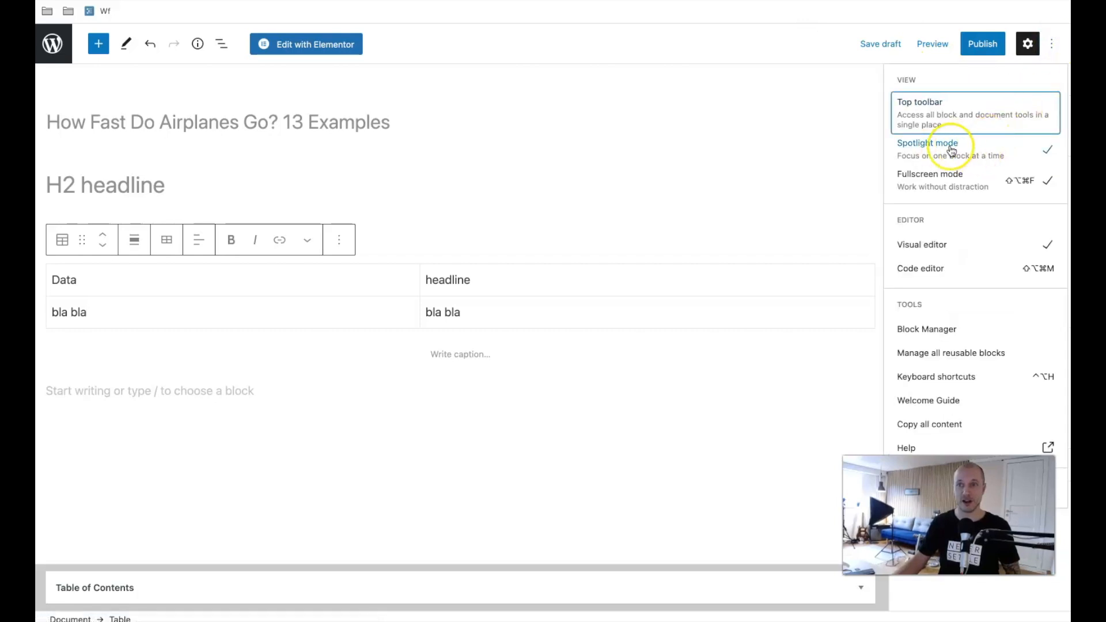
{"action": "left_click", "coordinate": [339, 240]}
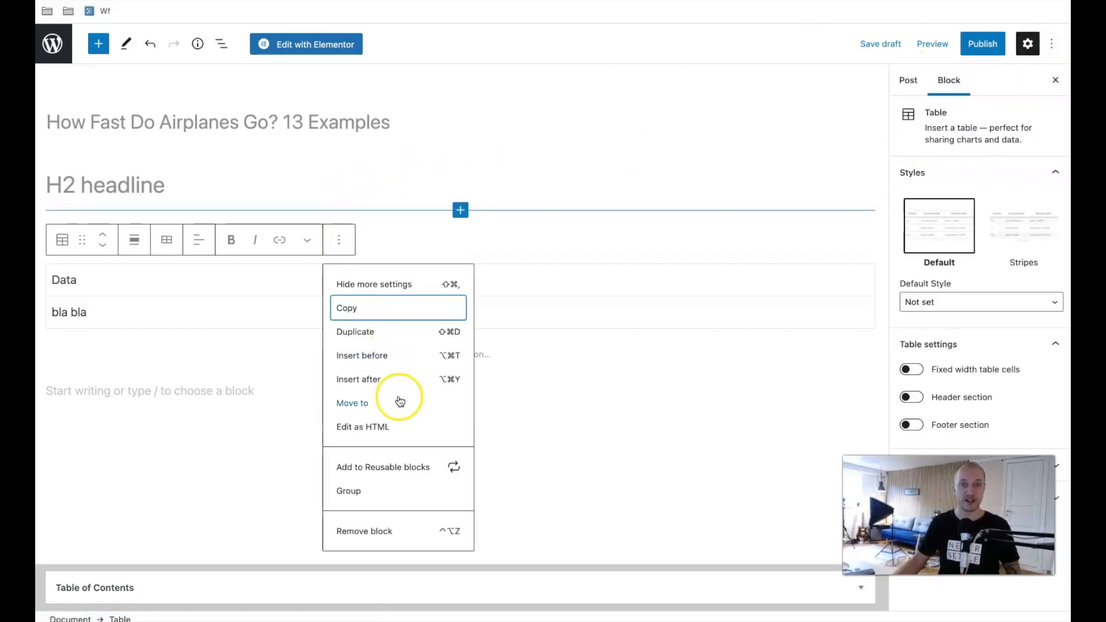
{"action": "left_click", "coordinate": [395, 471]}
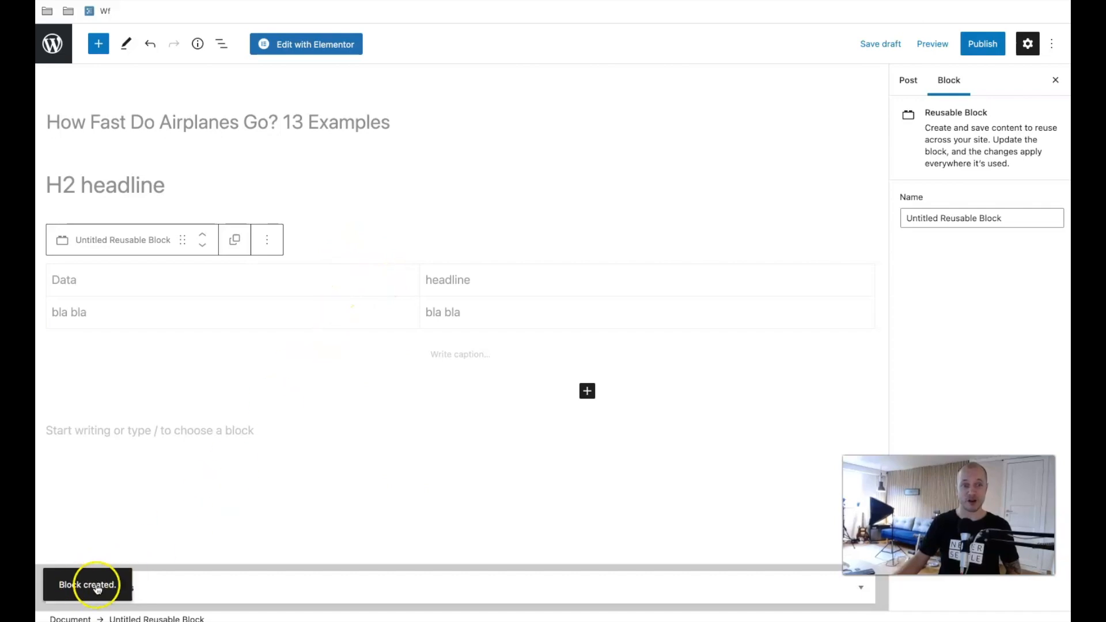
Insert another copy of the saved reusable table block below the first table
{"action": "left_click", "coordinate": [99, 44]}
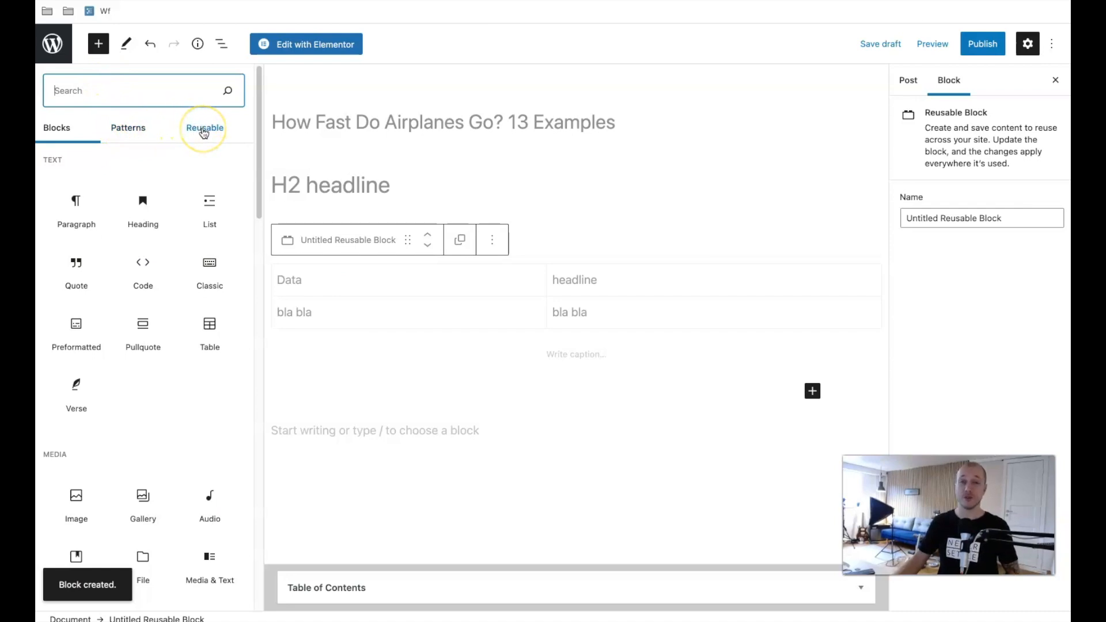
{"action": "left_click", "coordinate": [204, 131]}
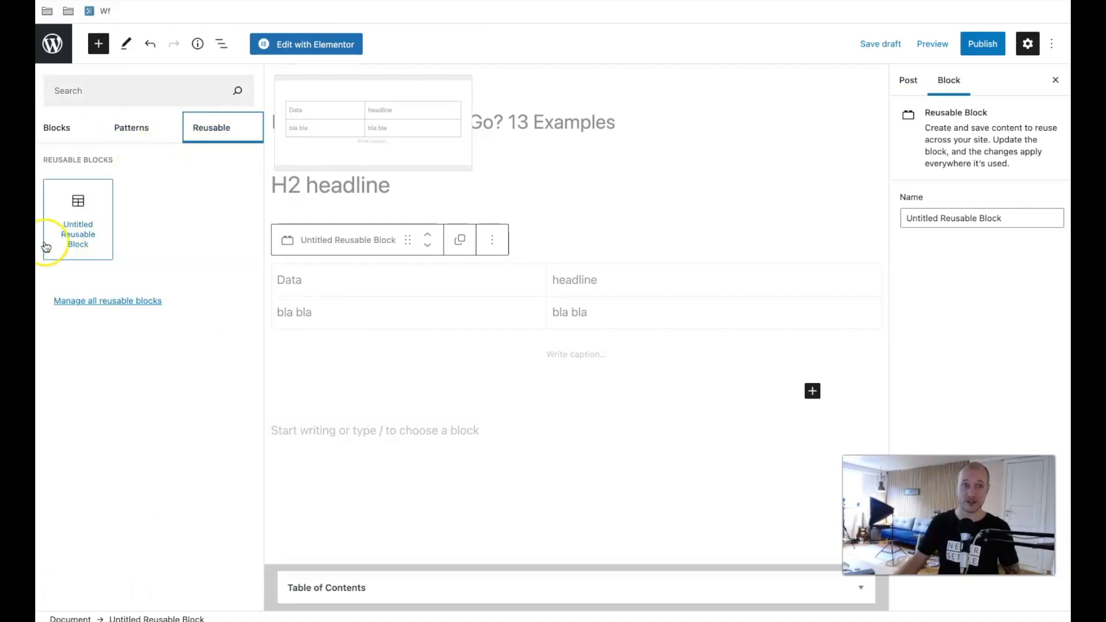
{"action": "left_click", "coordinate": [74, 236]}
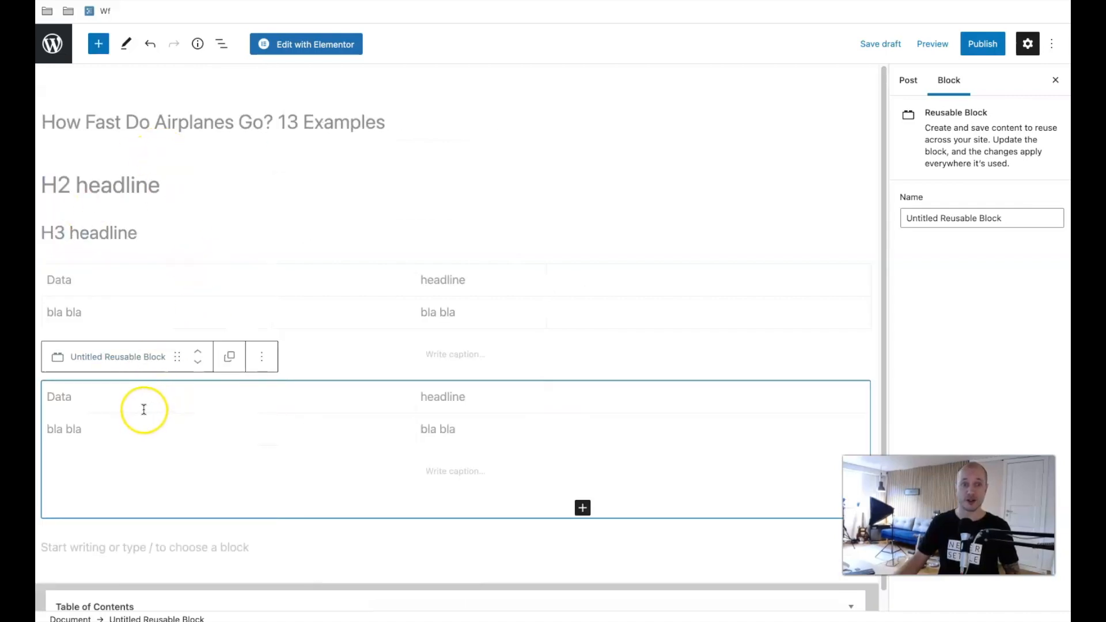
Open the management list of all reusable blocks, leaving the post without saving its changes
{"action": "left_click", "coordinate": [98, 44]}
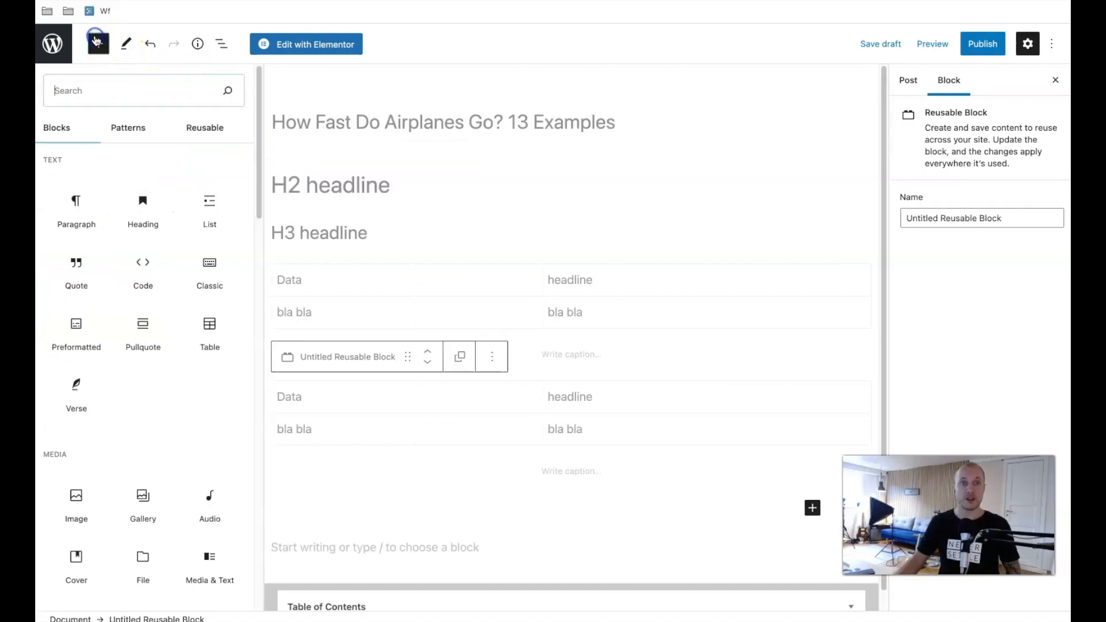
{"action": "left_click", "coordinate": [204, 130]}
{"action": "left_click", "coordinate": [123, 304]}
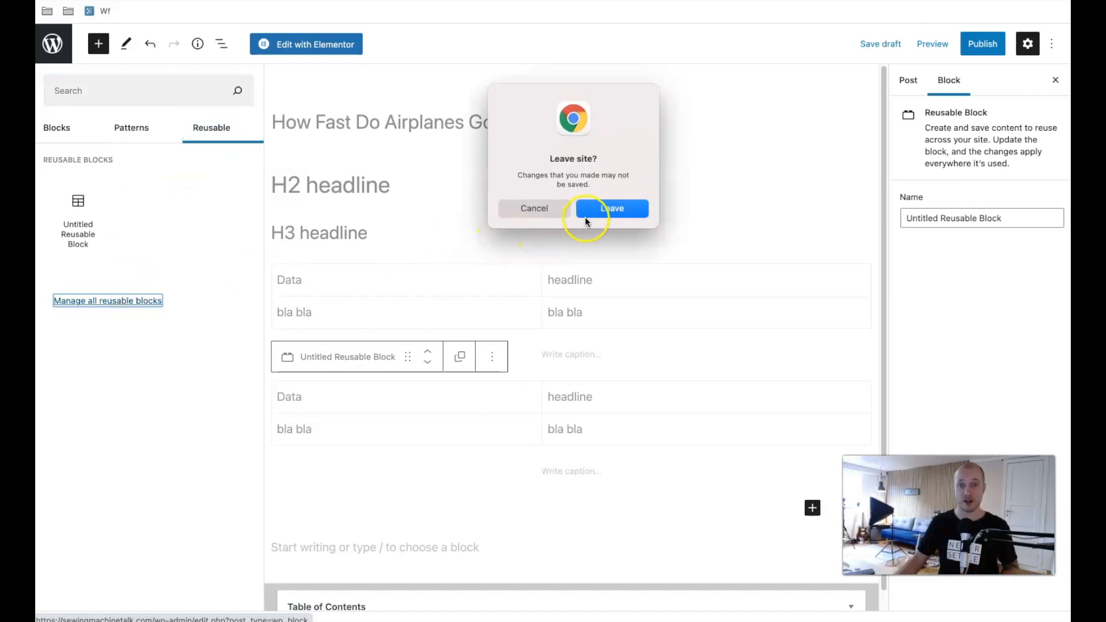
{"action": "left_click", "coordinate": [585, 215]}
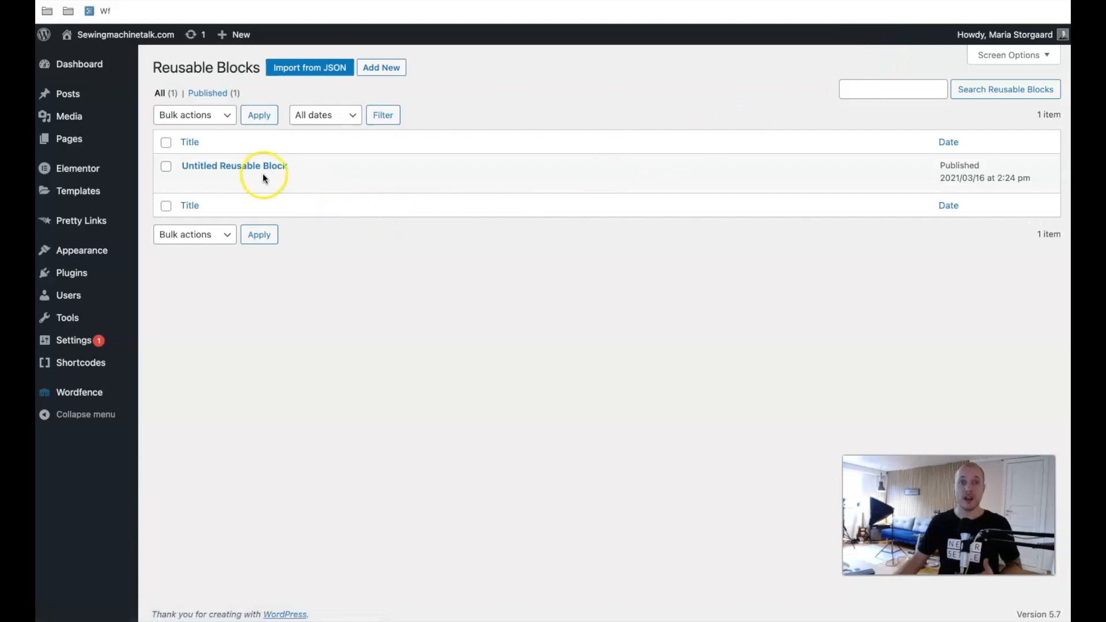
Open the untitled reusable block for editing, rename it "Table a" and update it
{"action": "mouse_move", "coordinate": [244, 173]}
{"action": "left_click", "coordinate": [192, 182]}
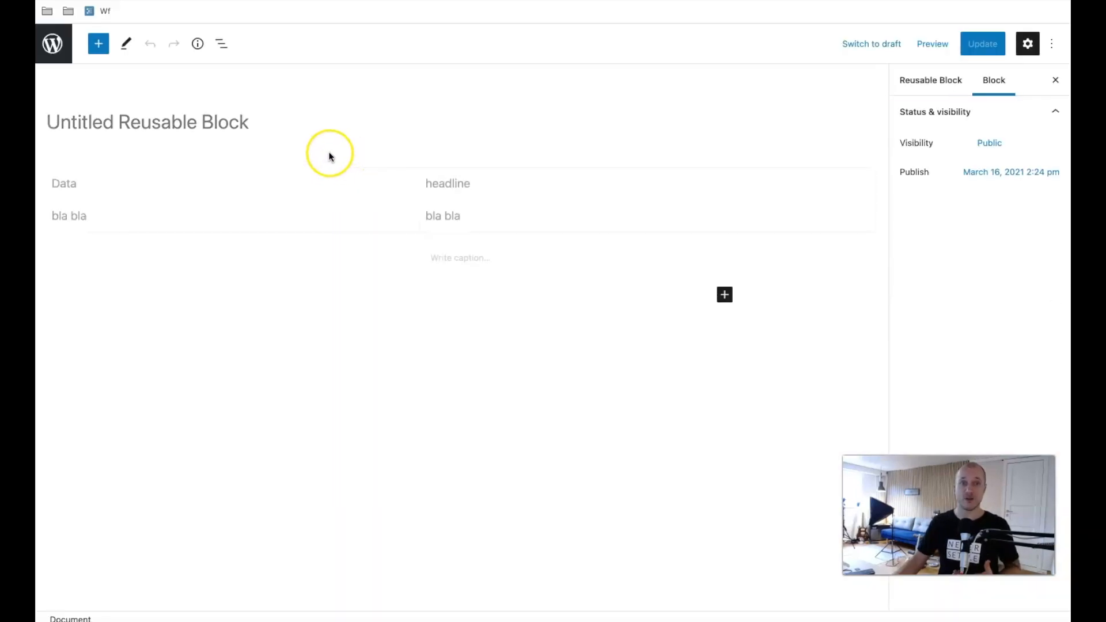
{"action": "triple_click", "coordinate": [144, 126]}
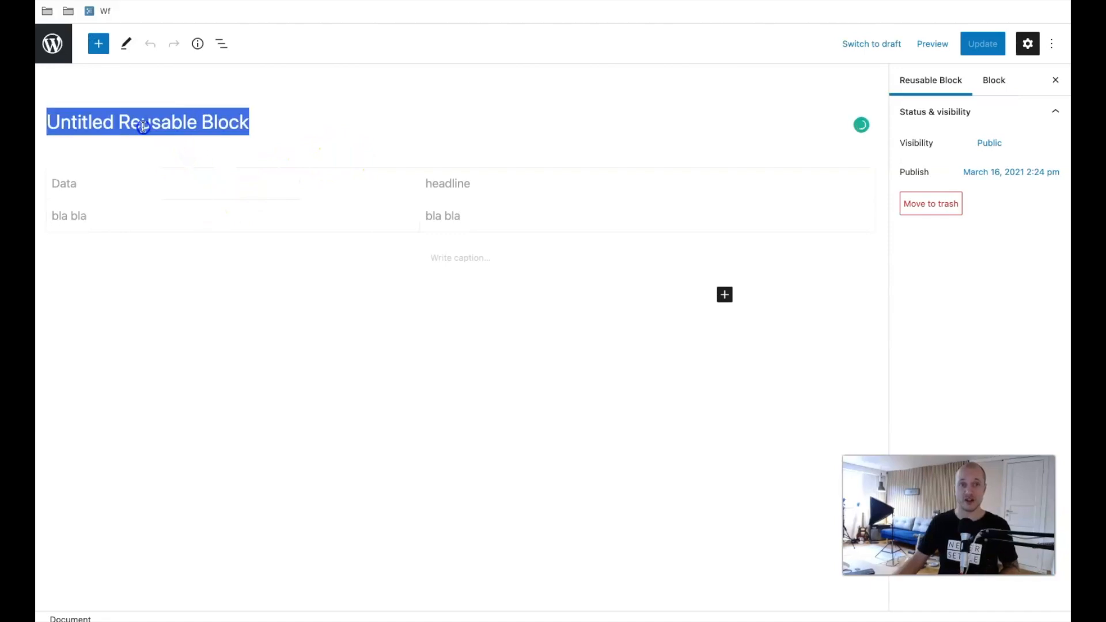
{"action": "type", "text": "Table a"}
{"action": "left_click", "coordinate": [974, 51]}
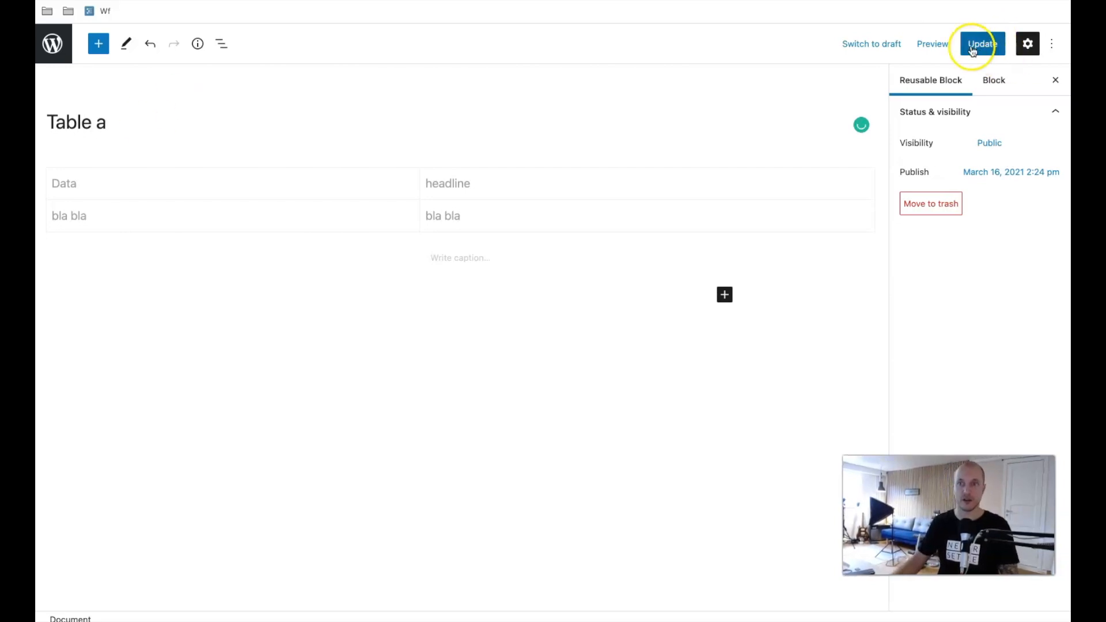
Look up block suggestions for "/tab" in the empty paragraph below the post's H3 headline, and dismiss them without inserting one
{"action": "left_click", "coordinate": [674, 112]}
{"action": "left_click", "coordinate": [131, 271]}
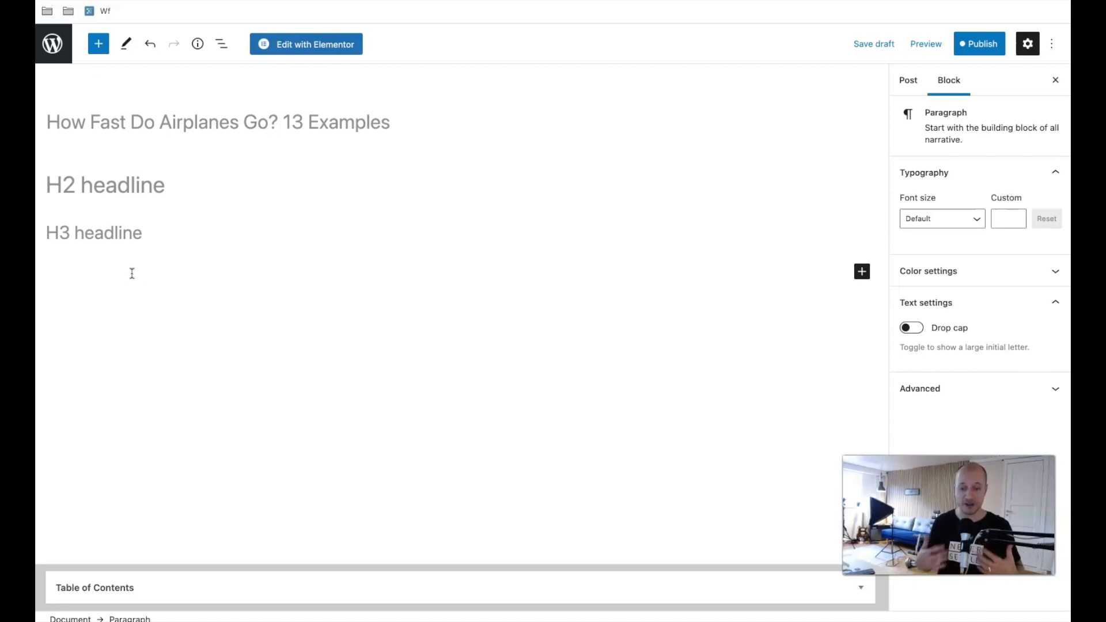
{"action": "type", "text": "/"}
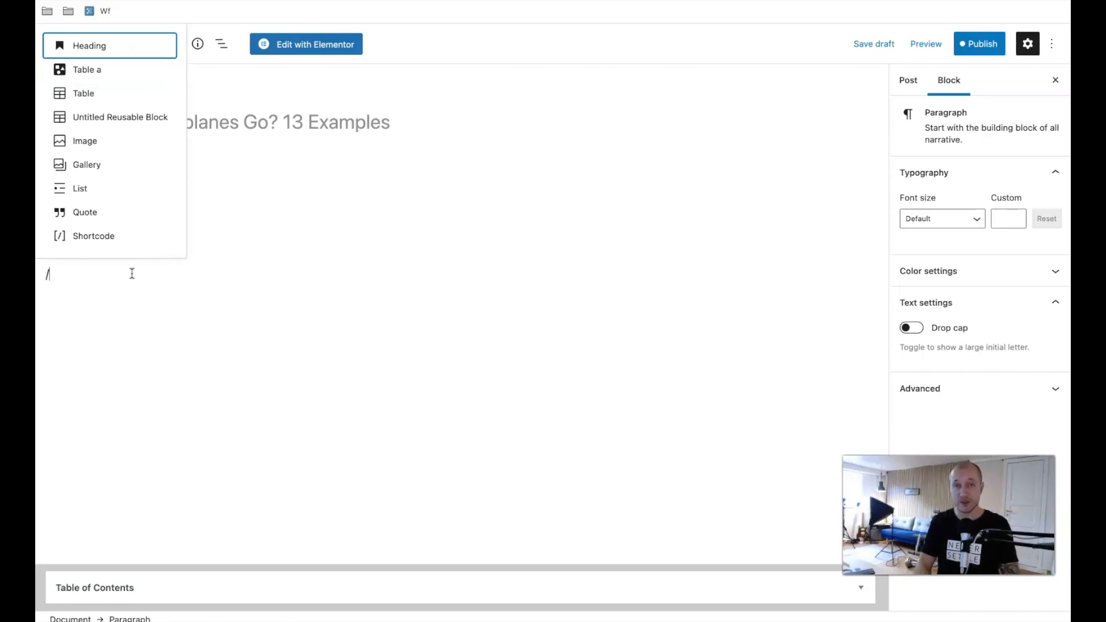
{"action": "type", "text": "tab"}
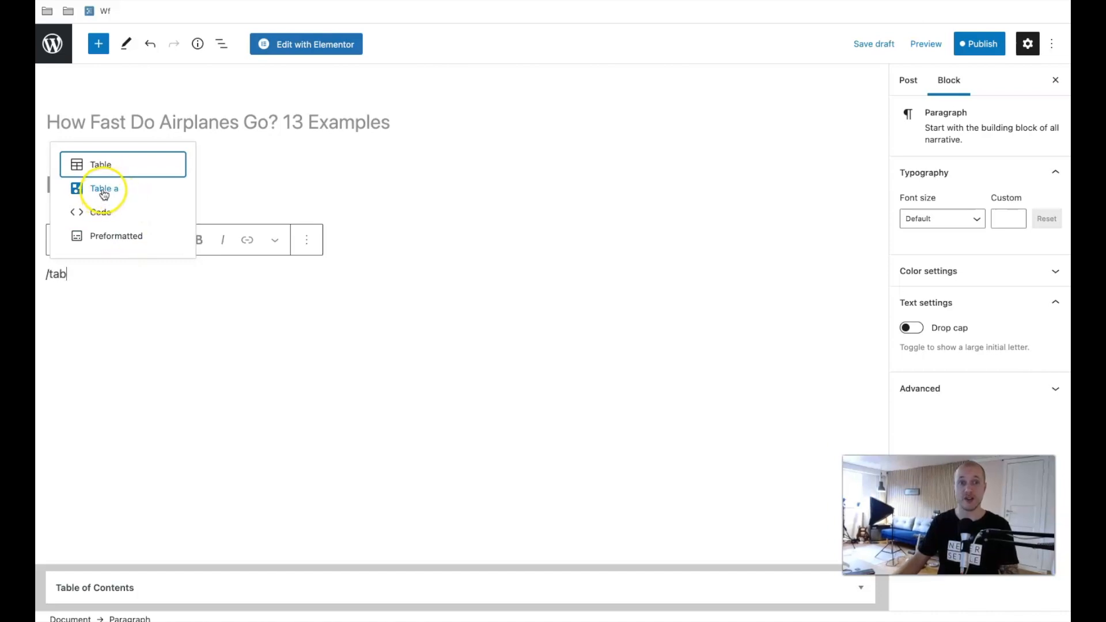
{"action": "key", "text": "Escape"}
{"action": "left_click", "coordinate": [202, 376]}
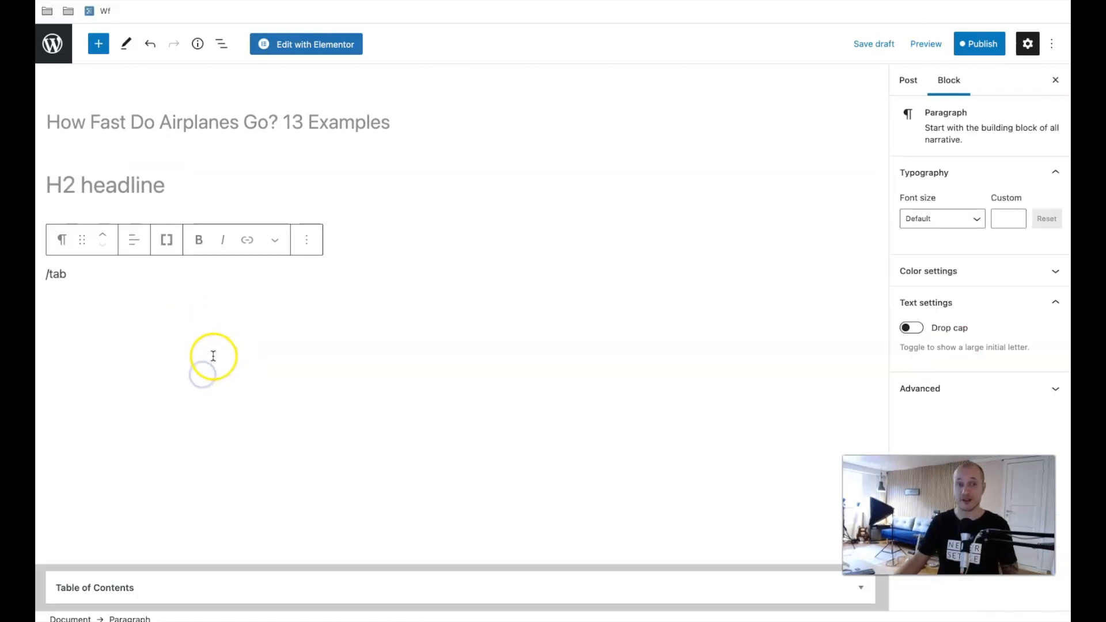